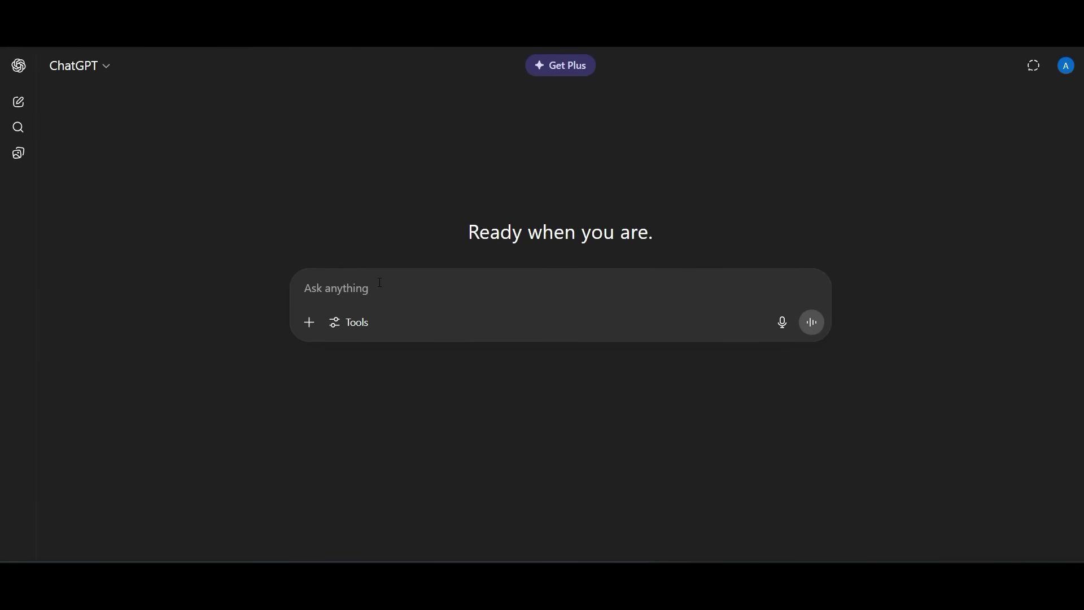
# Step: Ask for ten campaign ideas, five short stories and three code structures, then select an email's text
pyautogui.write('List 10 ')
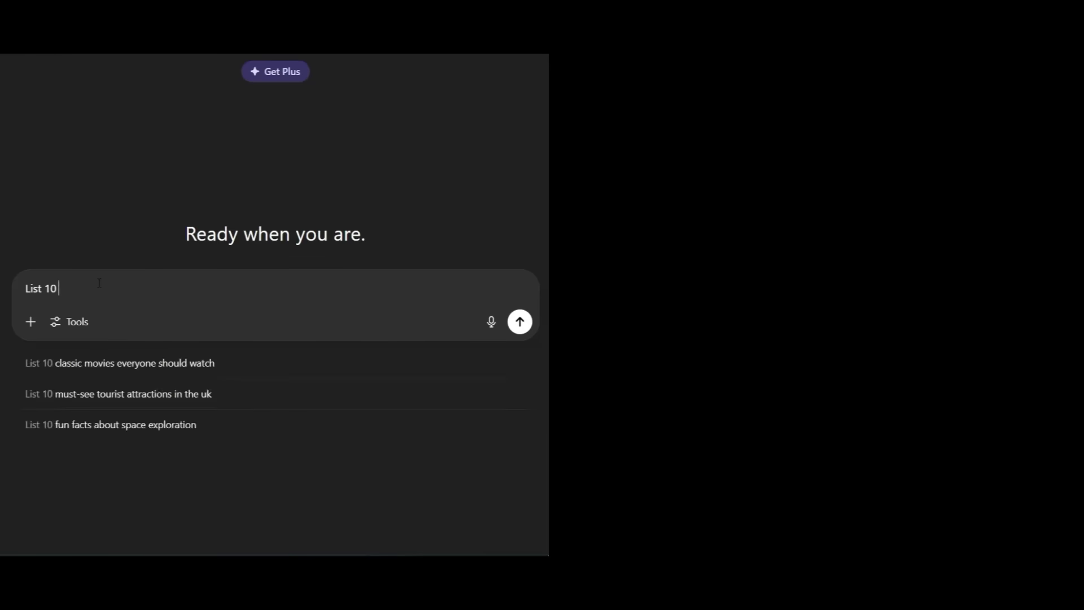
pyautogui.write('Campaign Ideas')
pyautogui.press('Return')
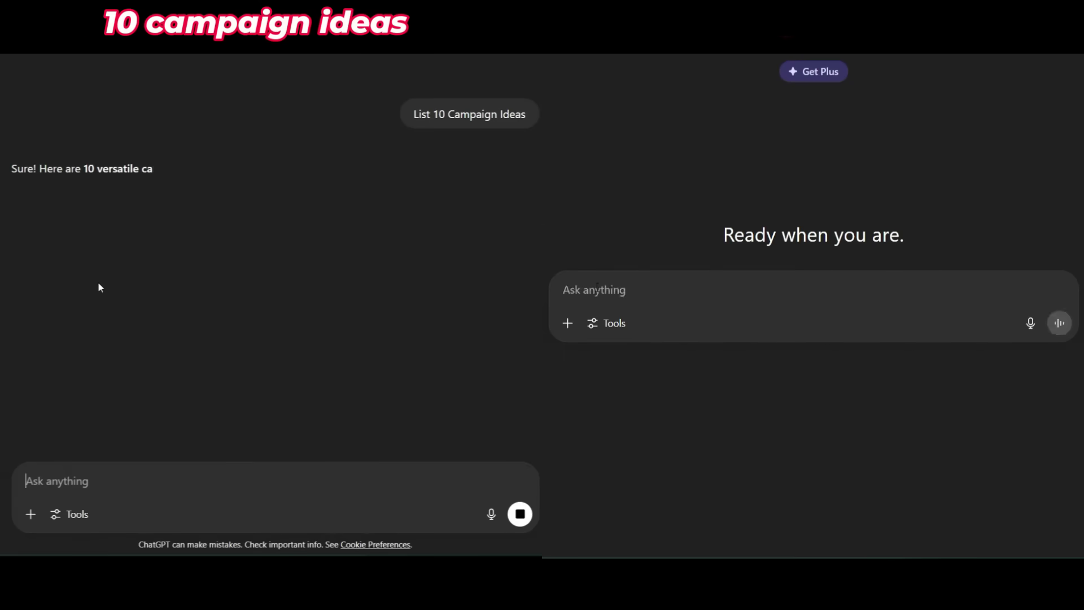
pyautogui.write('List 5 Short Stories')
pyautogui.press('Return')
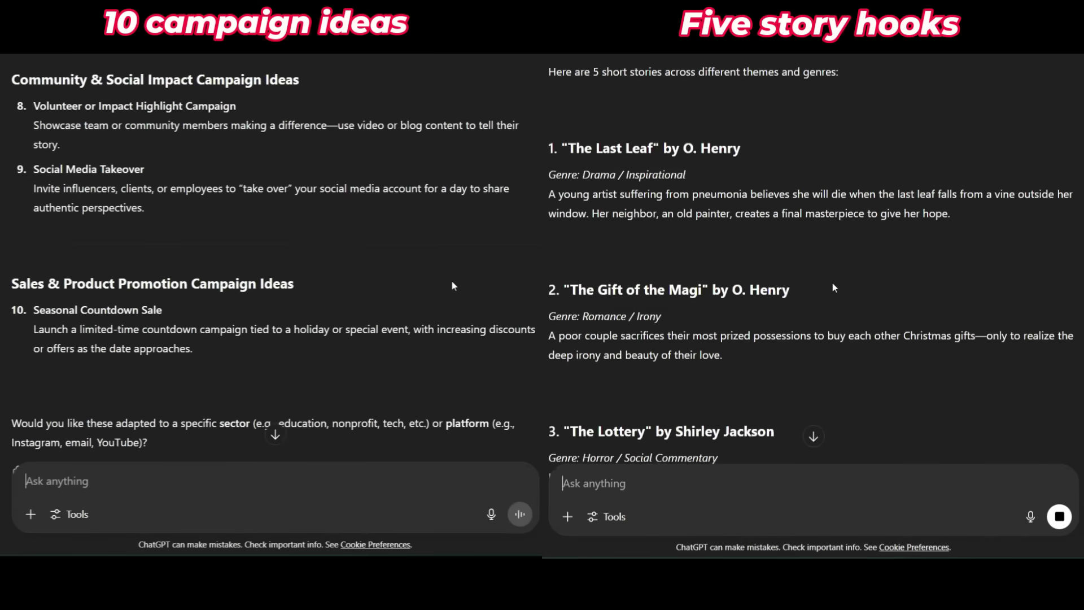
pyautogui.write('list 3 code structure')
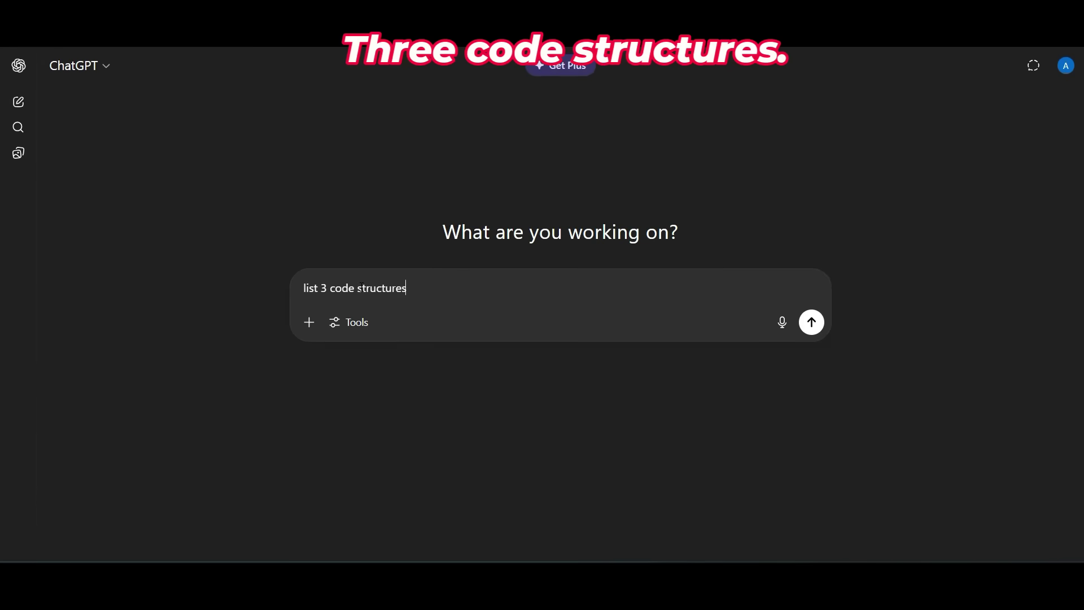
pyautogui.write('sed by developer')
pyautogui.press('Return')
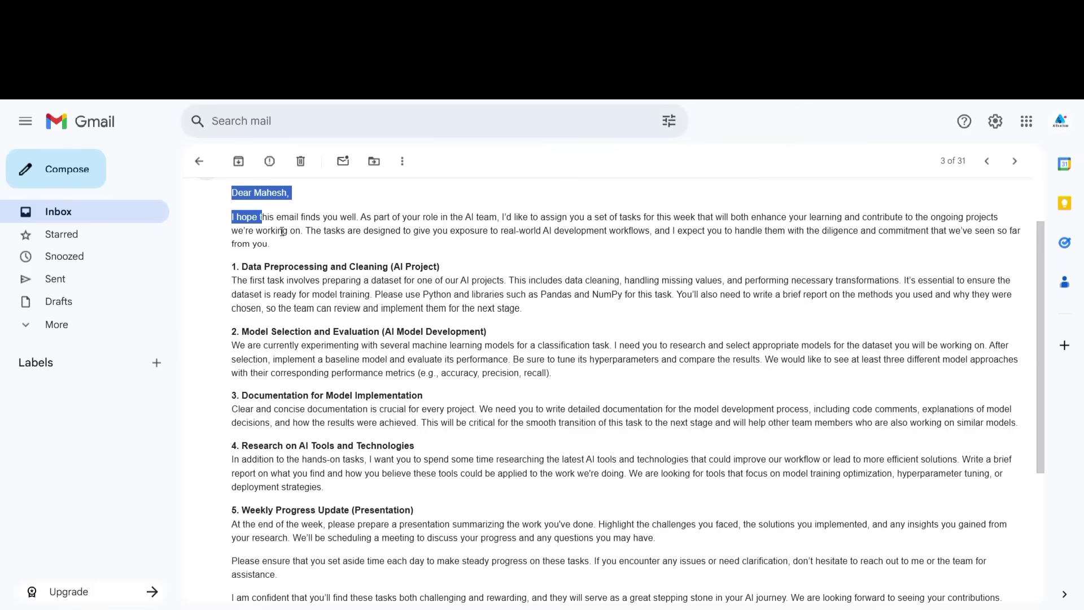
pyautogui.moveTo(281, 232); pyautogui.dragTo(678, 544)
pyautogui.hotkey('ctrl', 'c')
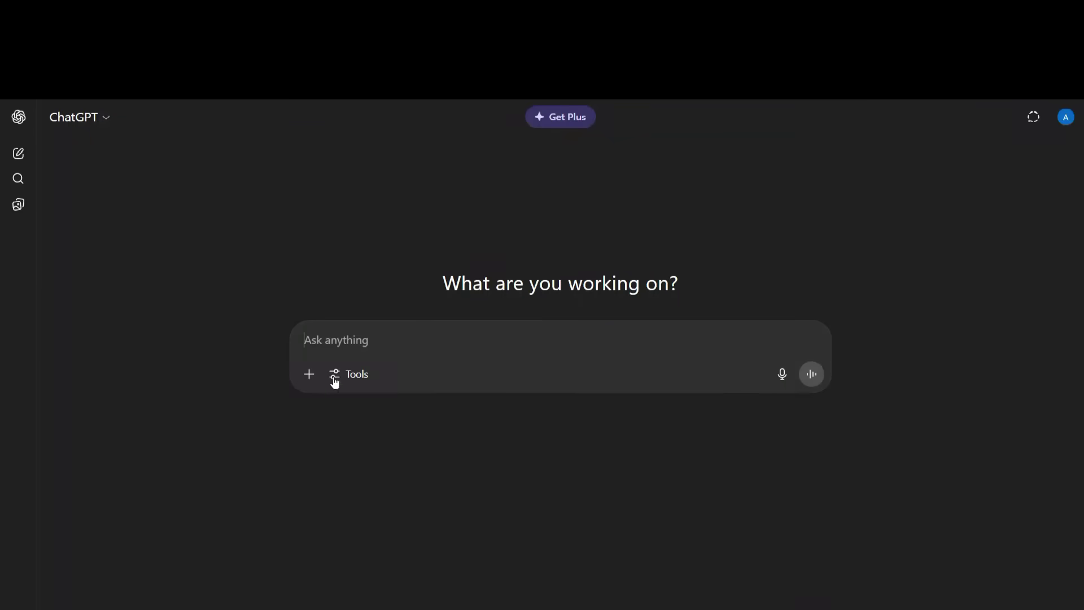
# Step: Send 'summarize this email:' with the copied task-assignment email pasted below it
pyautogui.write('summar')
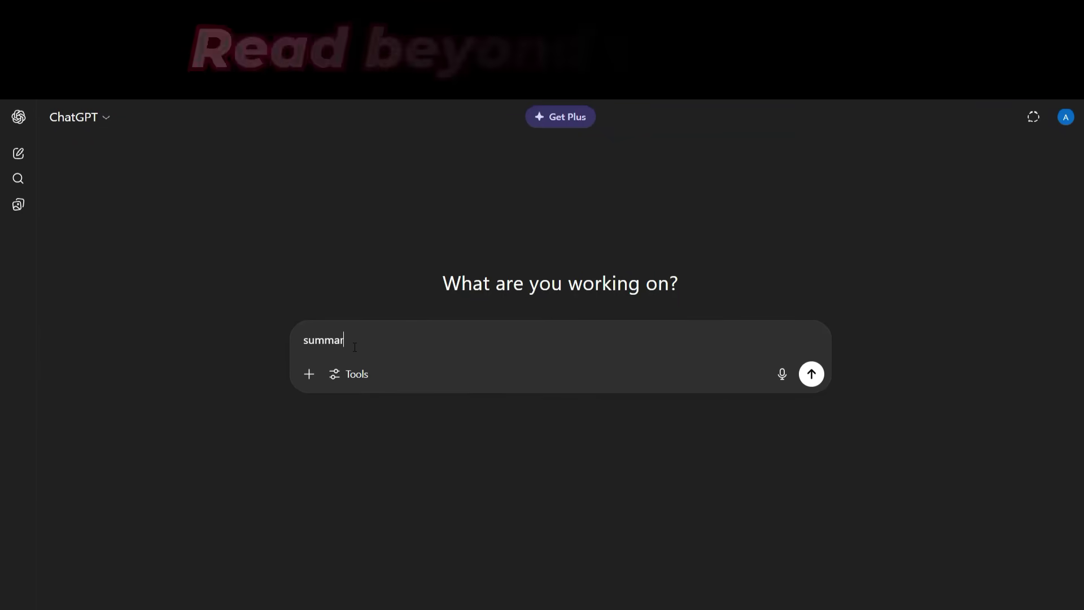
pyautogui.write('ize this email')
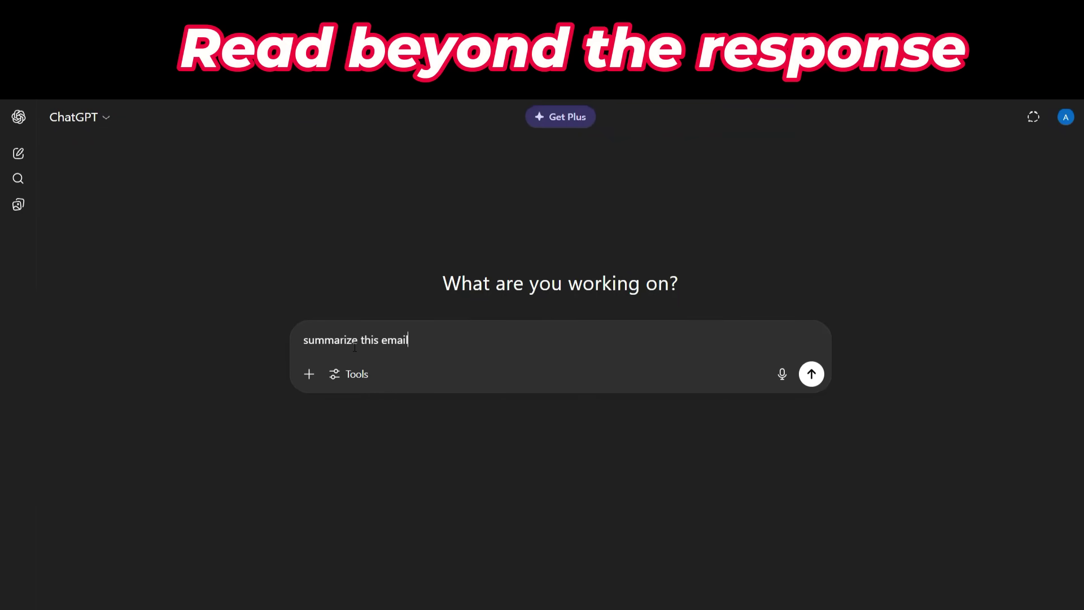
pyautogui.hotkey('shift', 'Return')
pyautogui.hotkey('shift', 'Return')
pyautogui.hotkey('ctrl', 'v')
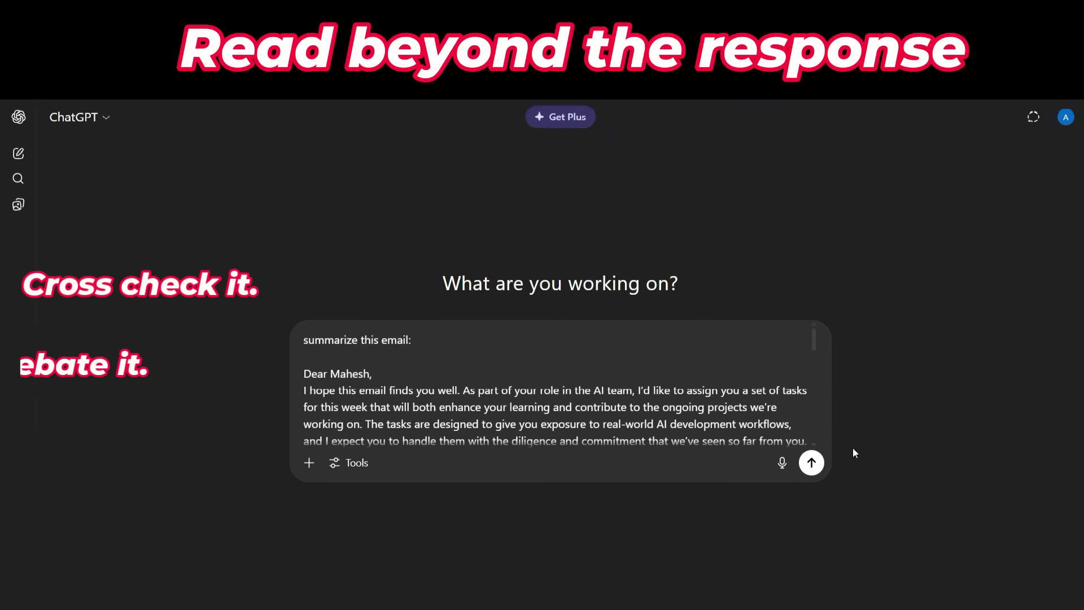
pyautogui.click(811, 463)
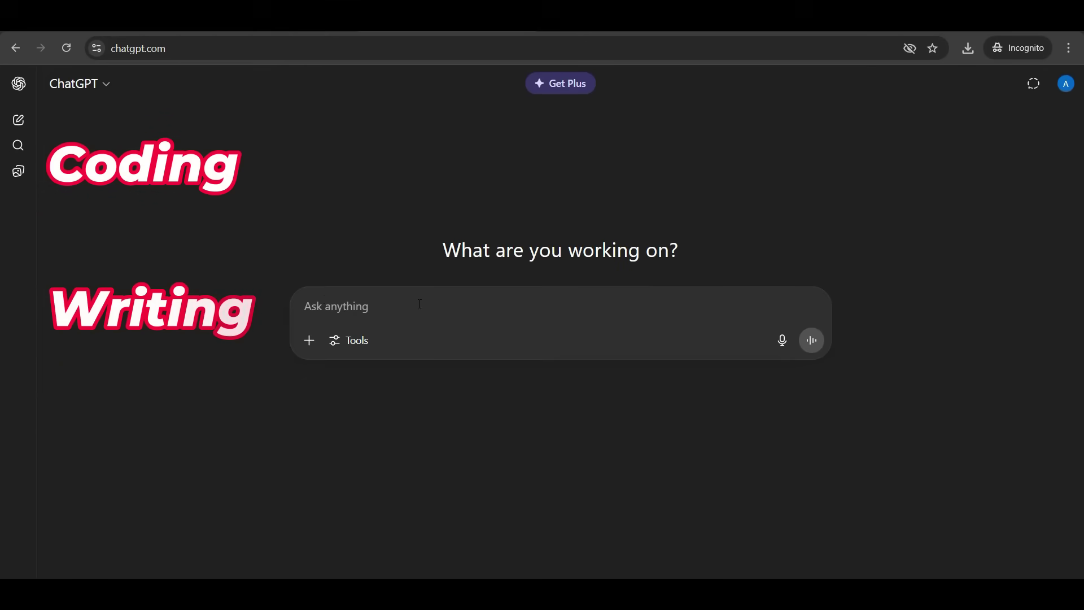
# Step: Request a full report on renewable energy, then an index for that report
pyautogui.write('Wr')
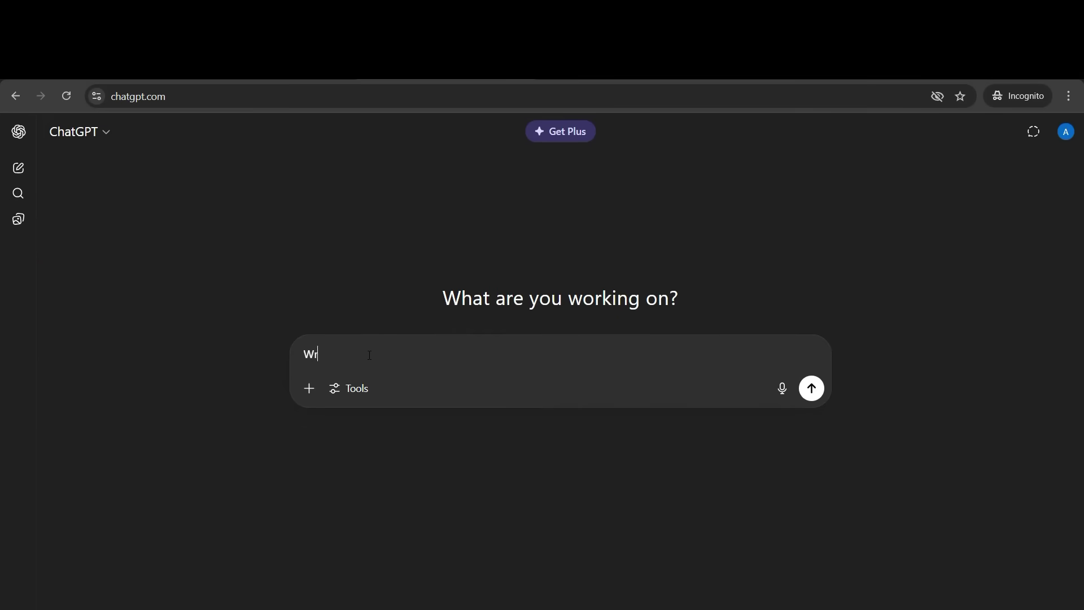
pyautogui.write('ite me a full report on renewabl')
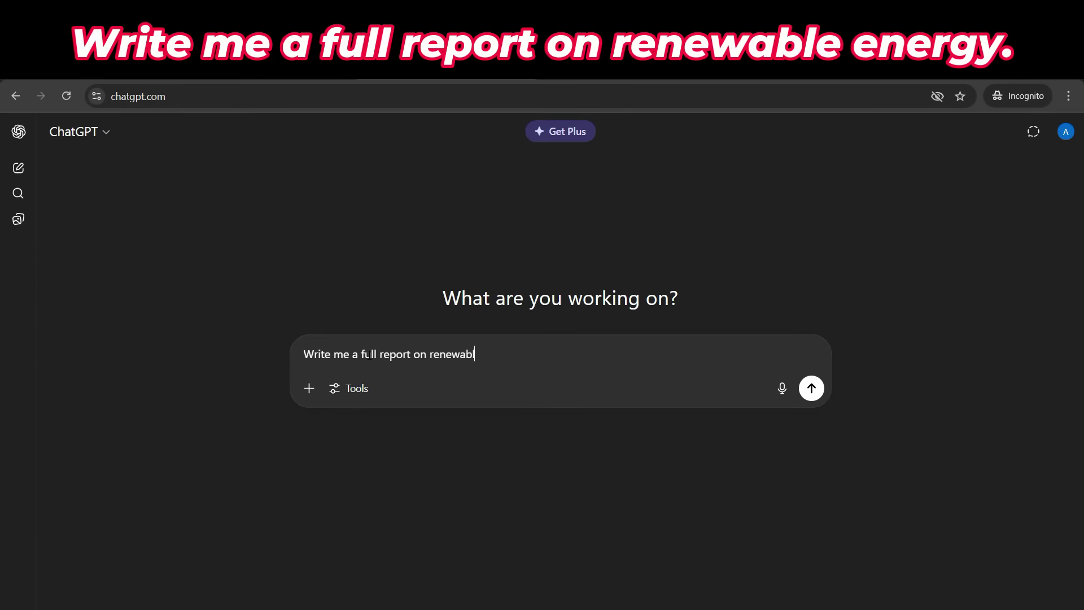
pyautogui.write('e energy')
pyautogui.press('Return')
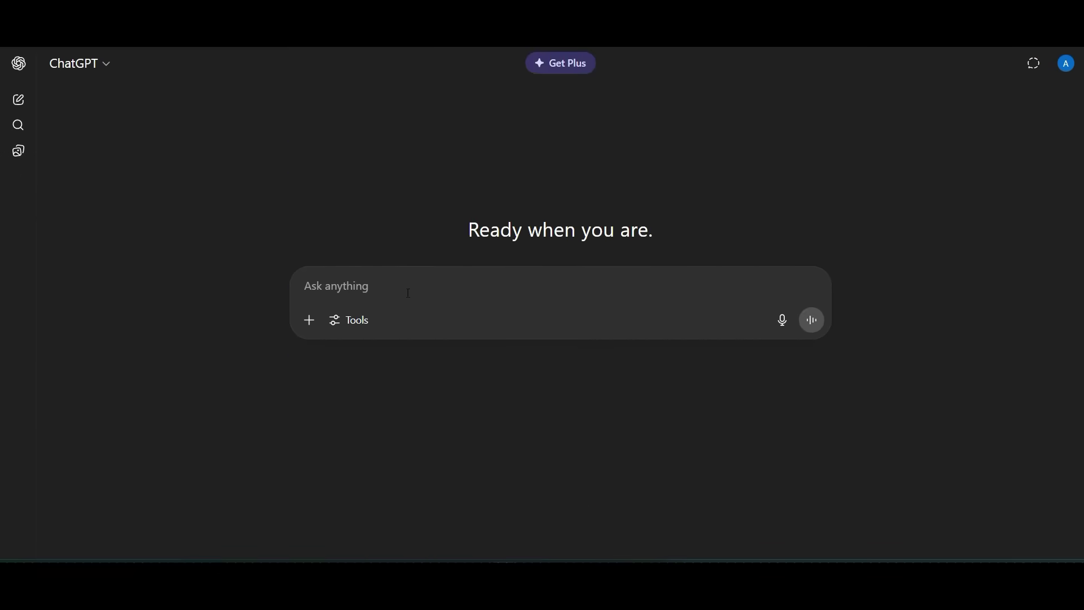
pyautogui.write('Generate index fo')
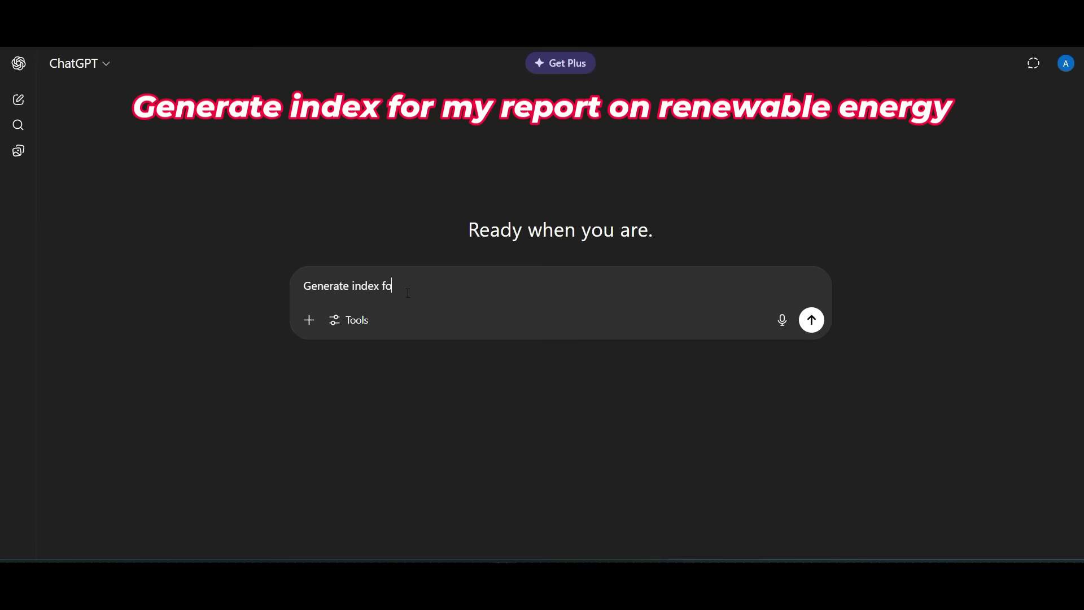
pyautogui.write('wable ')
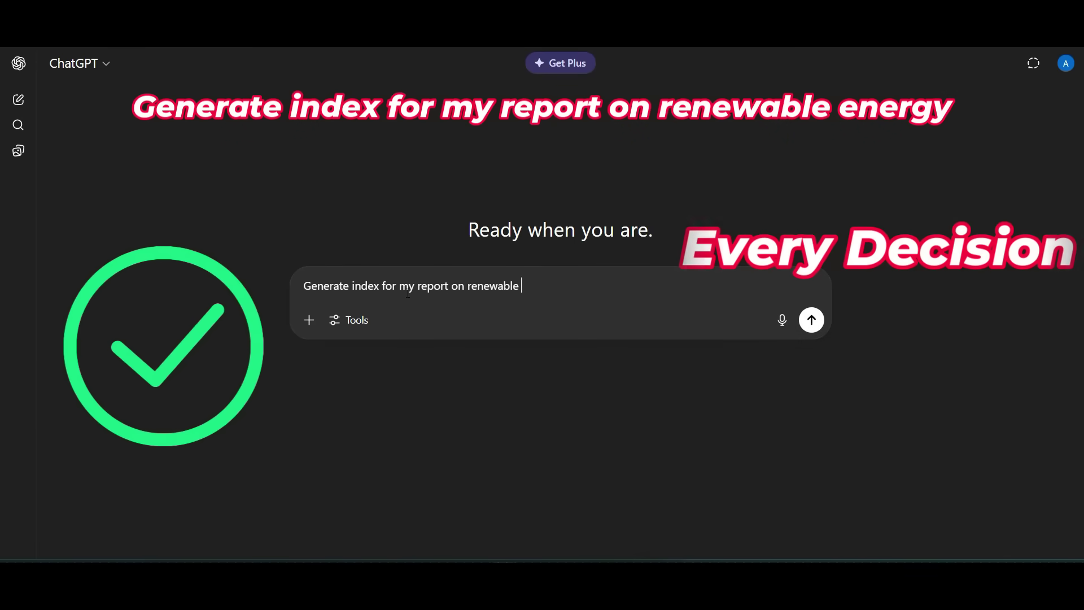
pyautogui.write('y')
pyautogui.press('Return')
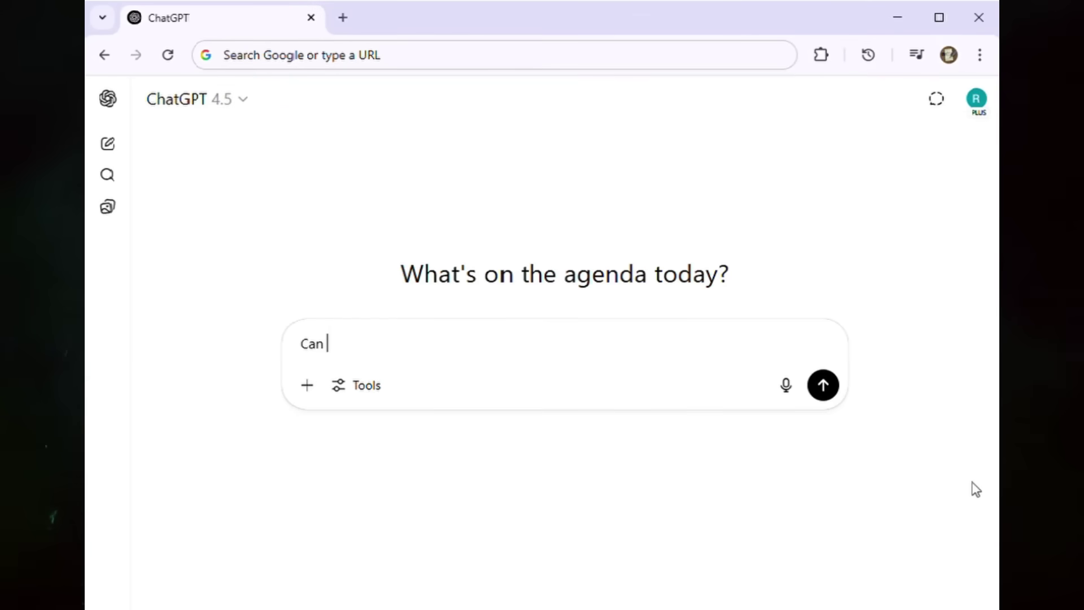
# Step: Send a prompt requesting a polite leave email to the lead for June 25th–27th
pyautogui.write('you help me draft a friendly and polite leave request e-mail to')
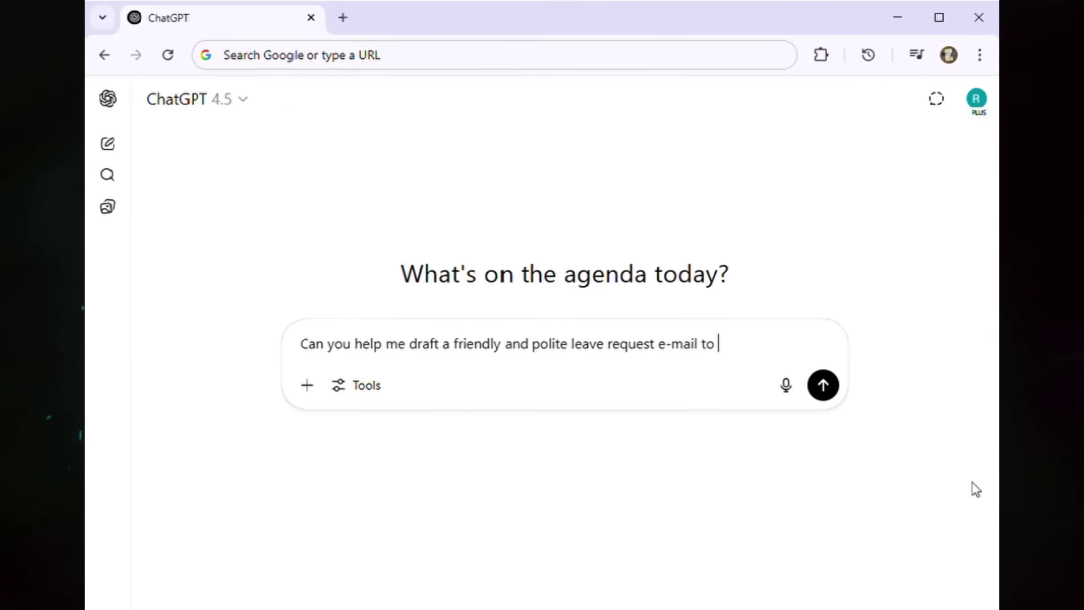
pyautogui.write(' my lead for three days, June 25th to 27th for a family event?')
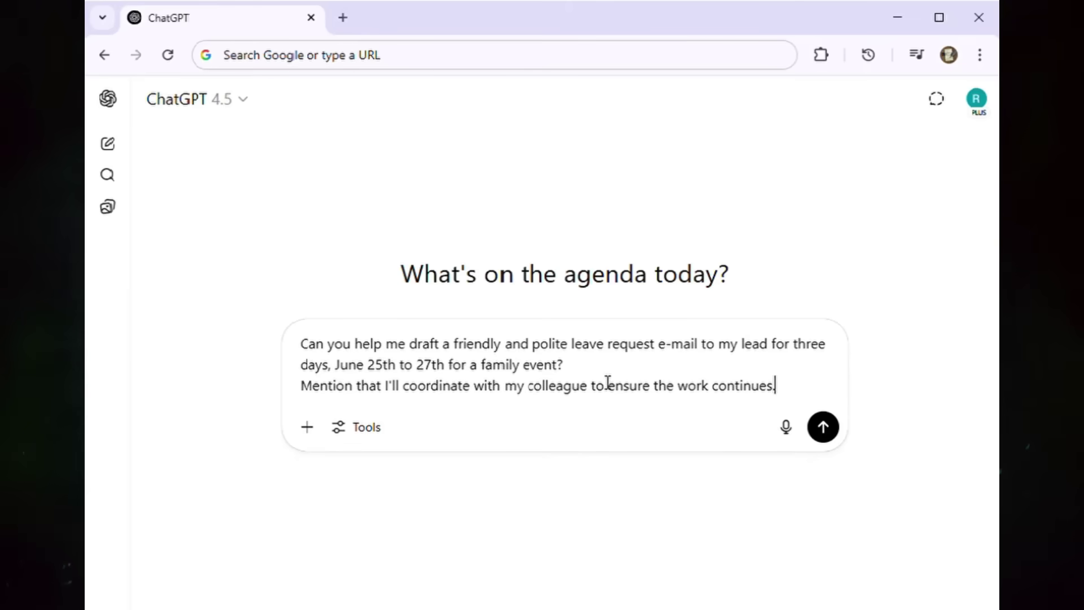
pyautogui.click(824, 426)
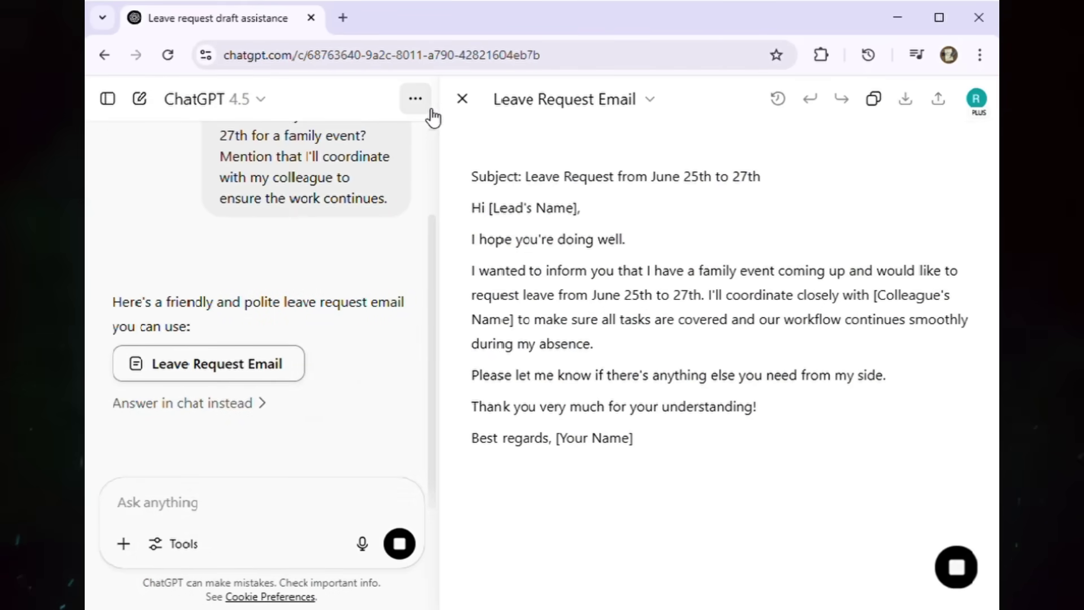
# Step: Close and reopen the email draft canvas, then scroll up to read the whole leave email
pyautogui.click(462, 99)
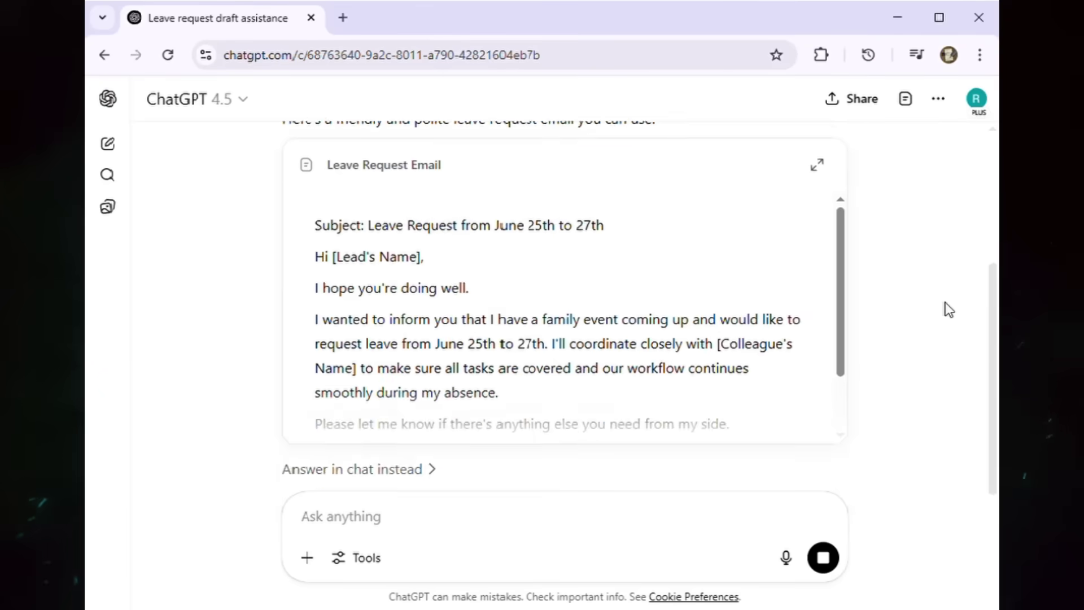
pyautogui.click(818, 392)
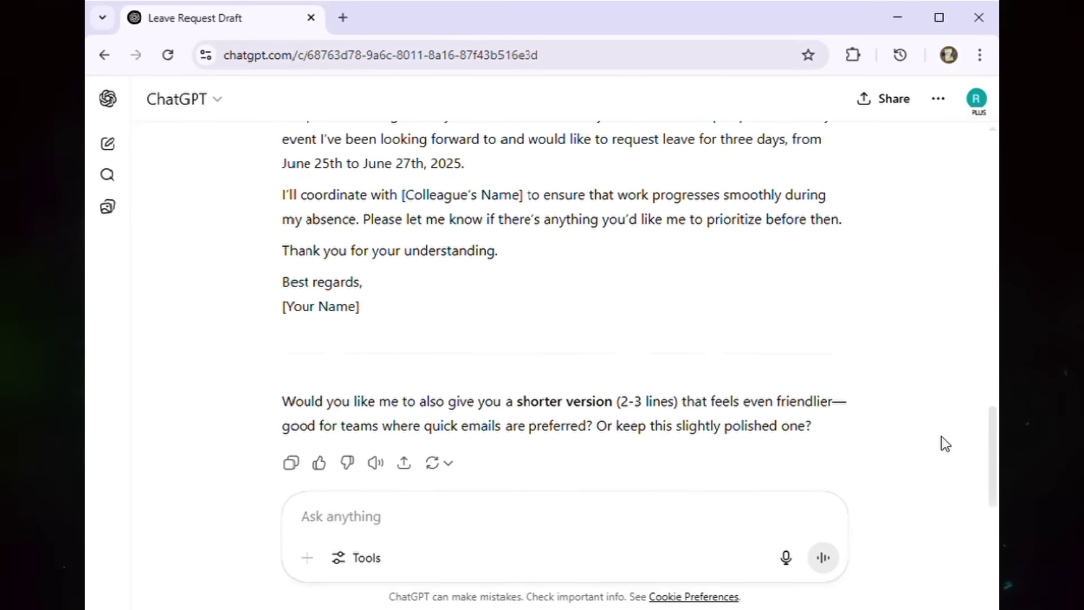
pyautogui.scroll(1, 942, 436)
pyautogui.scroll(1, 942, 436)
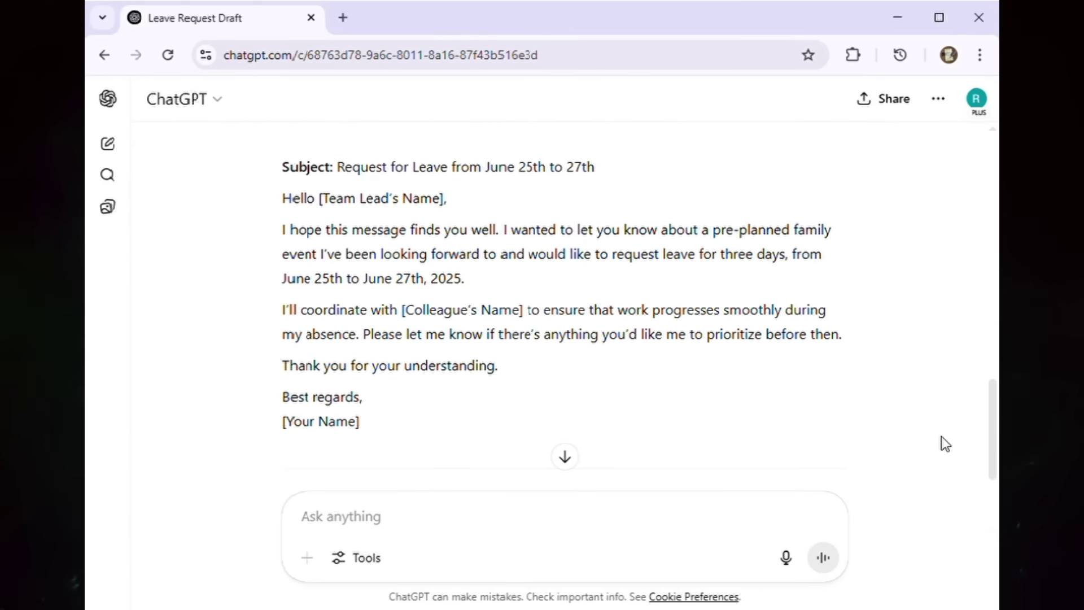
pyautogui.scroll(1, 942, 436)
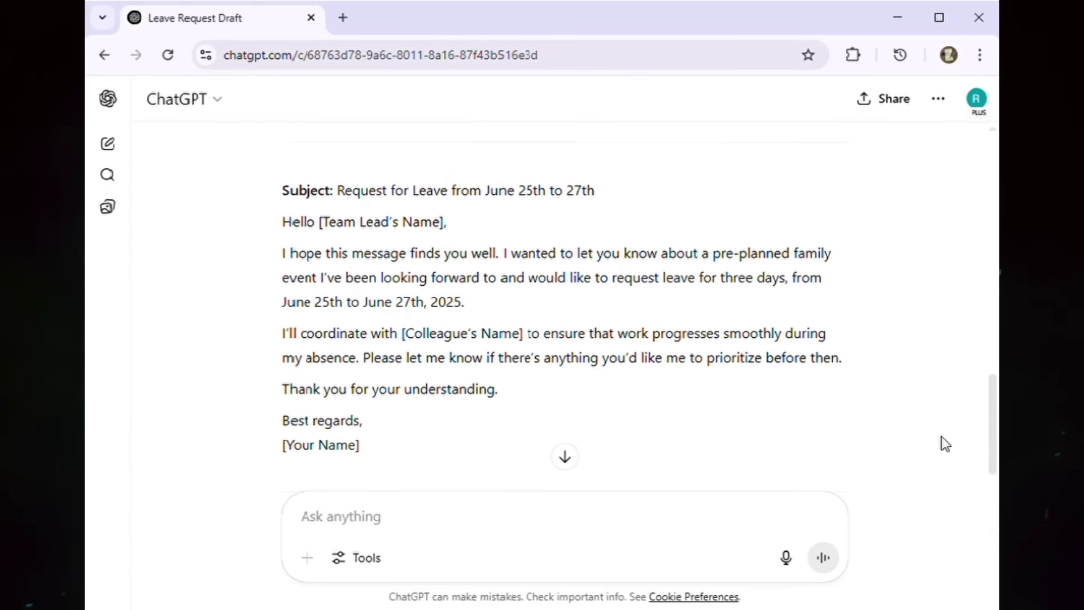